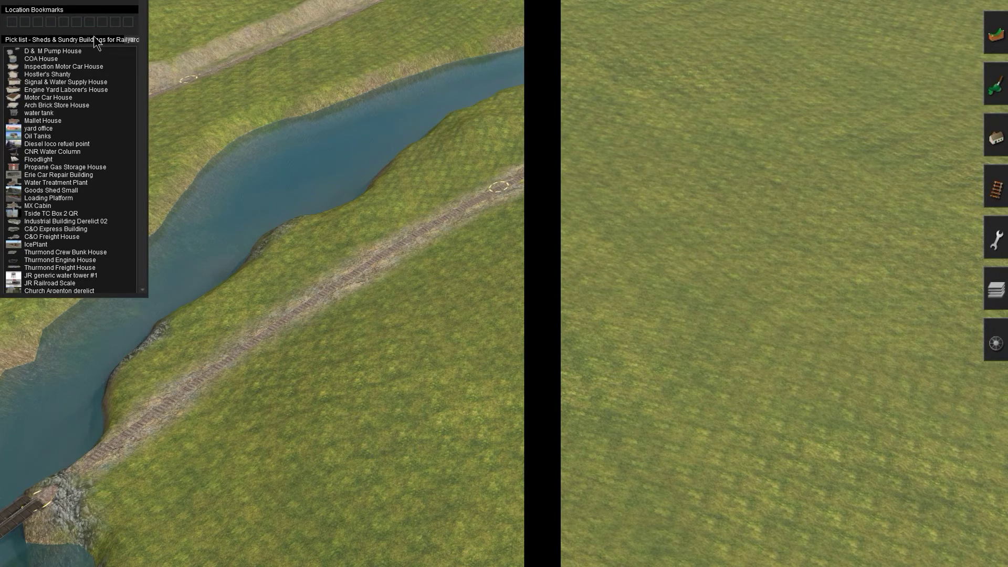
- Bring up the context menu for the sheds and railyard-buildings pick list
right_click(129, 41)
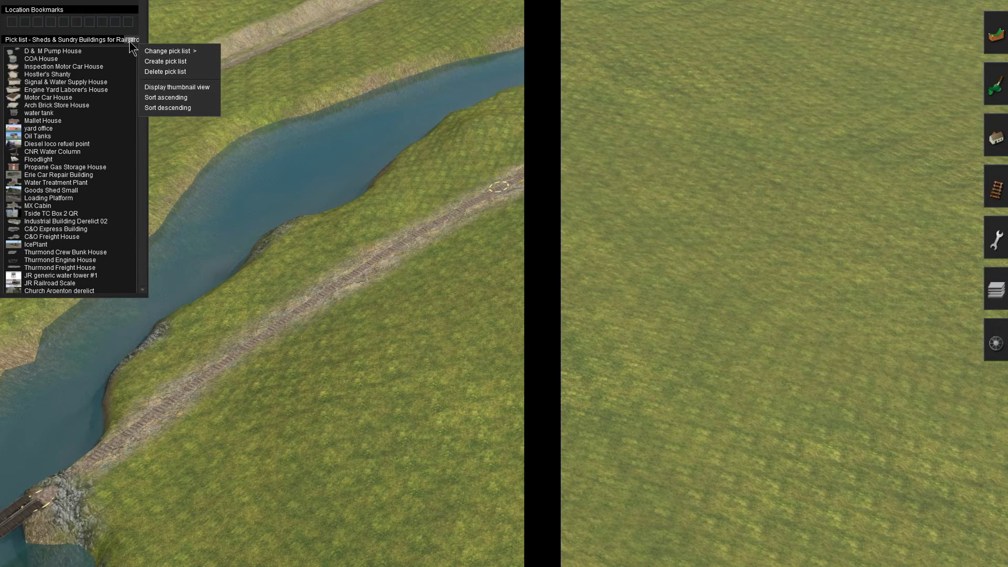
- Sort the list ascending, show it as thumbnails, and pick the Engine Yard Laborer's House
left_click(182, 98)
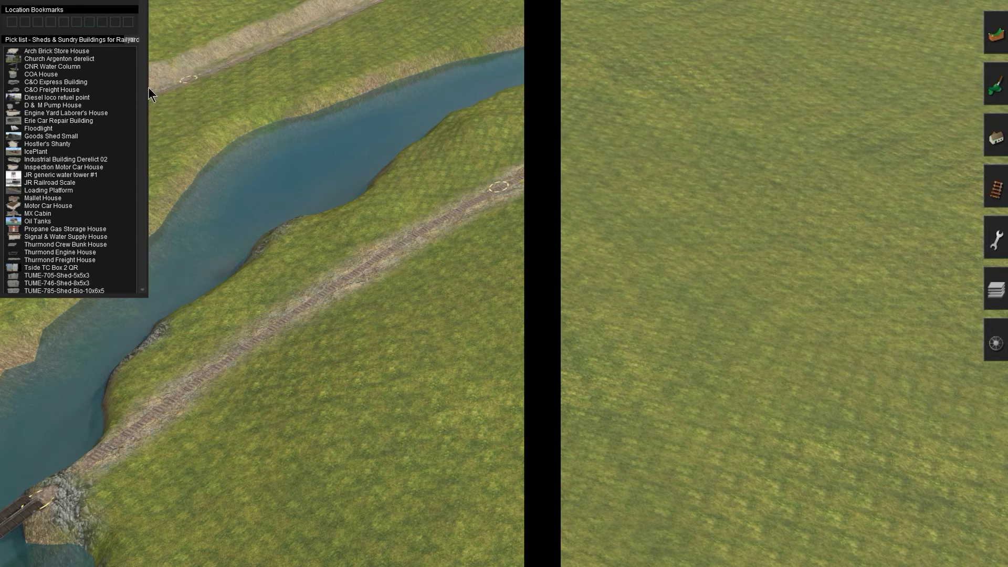
right_click(131, 40)
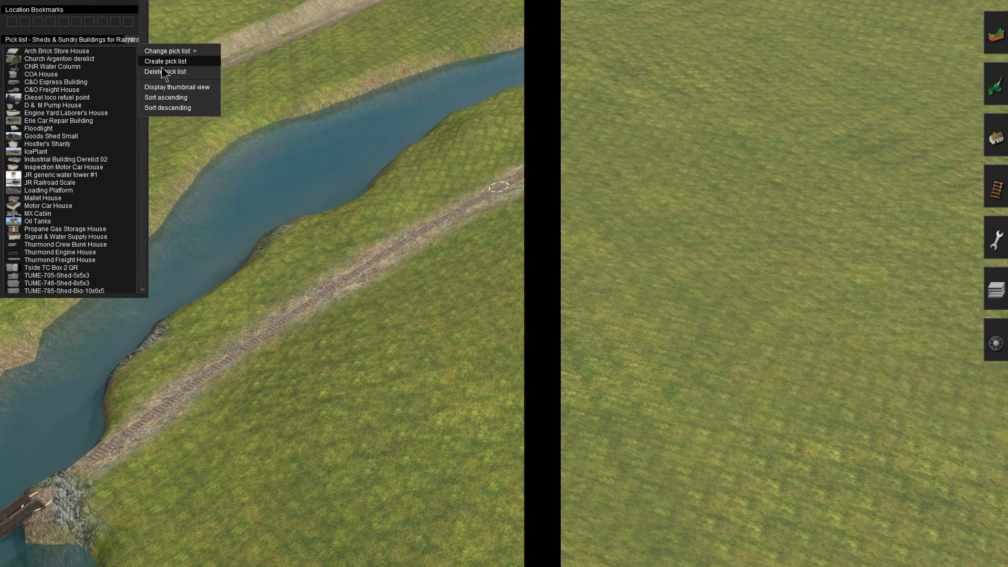
left_click(183, 87)
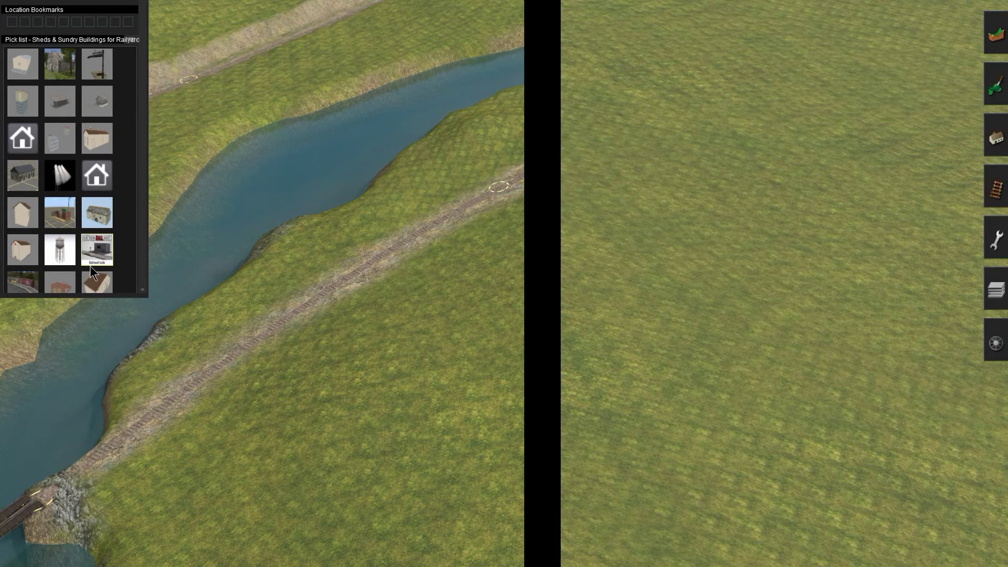
left_click(92, 140)
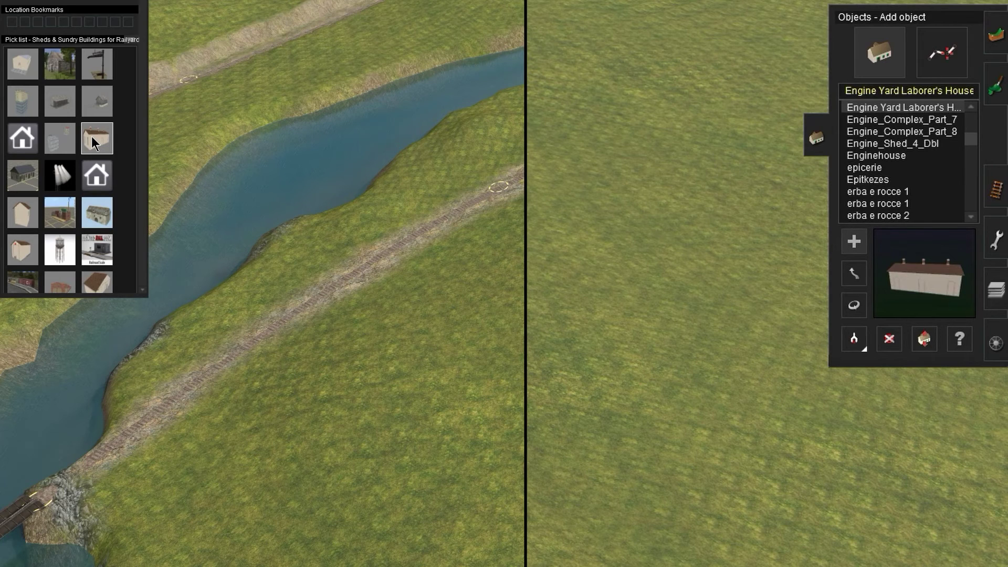
- Change to the Union Terminal pick list and show it as a plain list of names
right_click(97, 64)
mouse_move(170, 50)
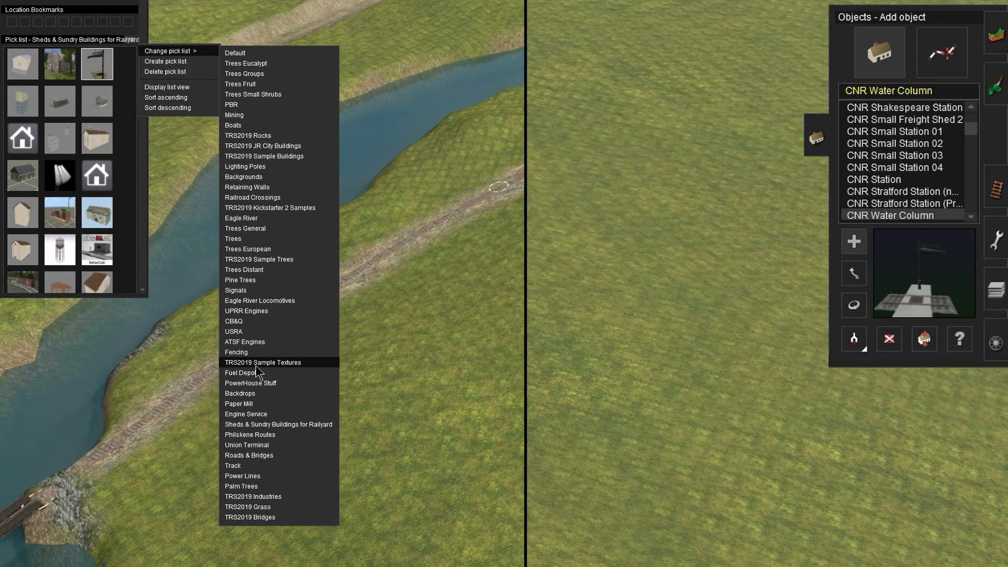
left_click(253, 445)
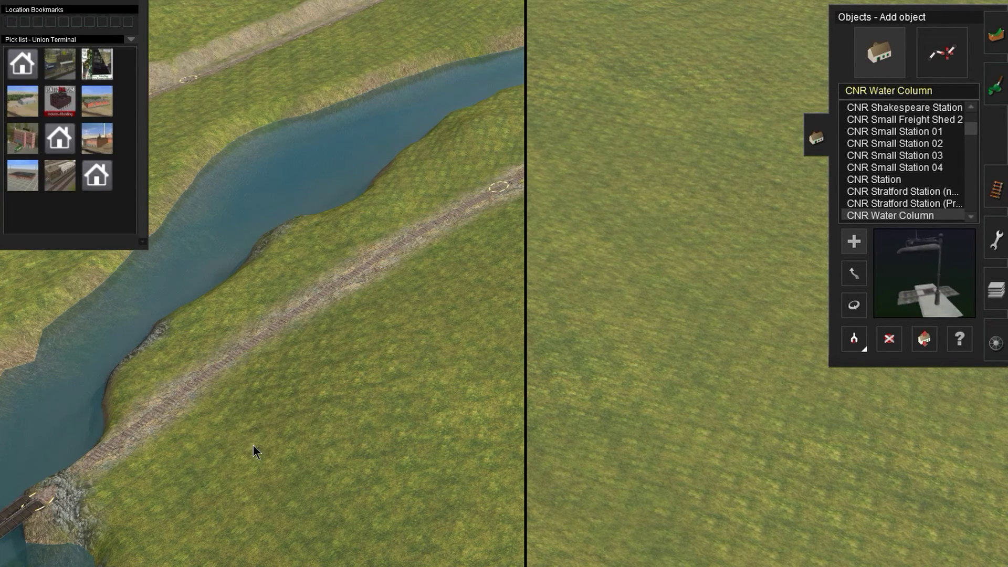
left_click(130, 38)
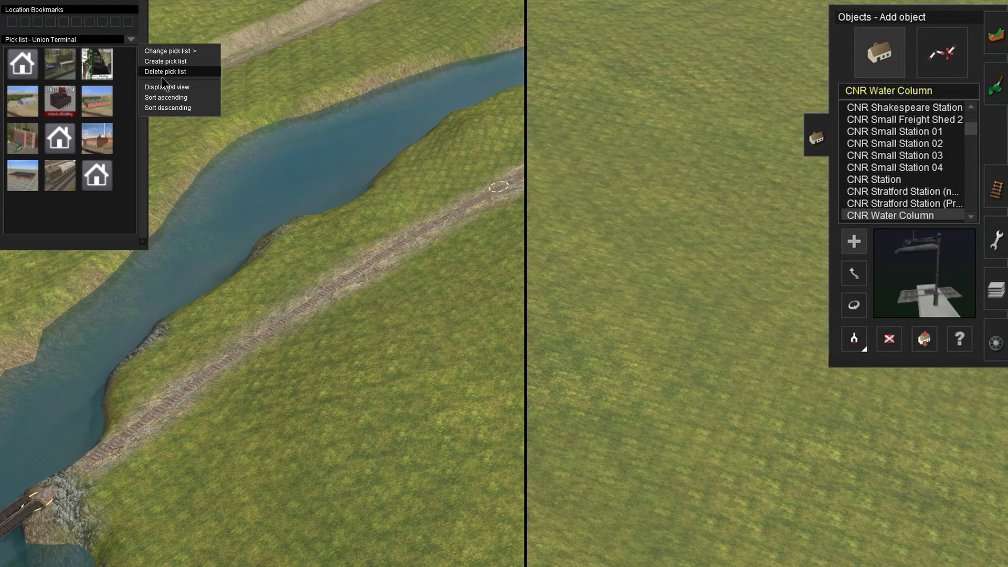
left_click(163, 85)
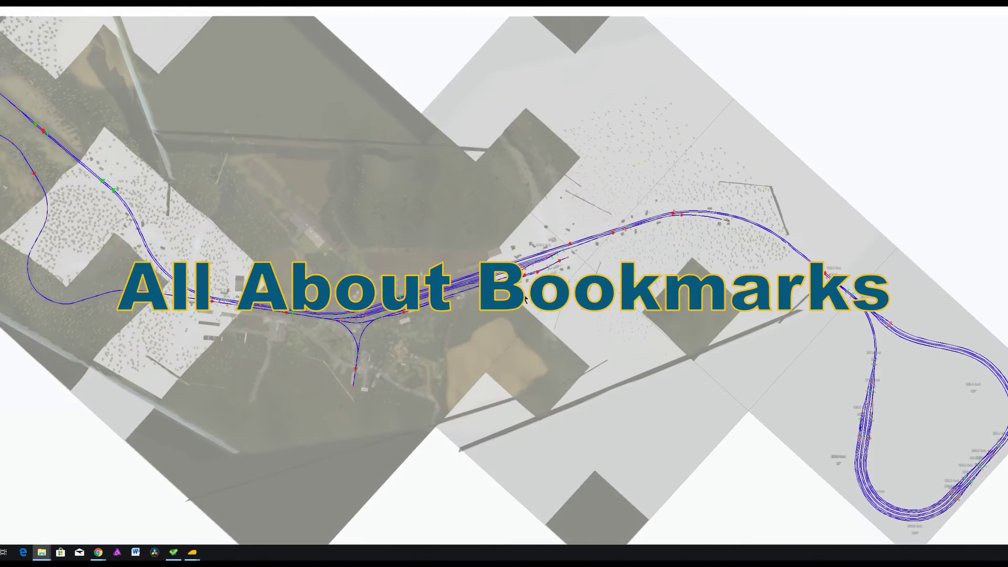
scroll(479, 255, "up", 3)
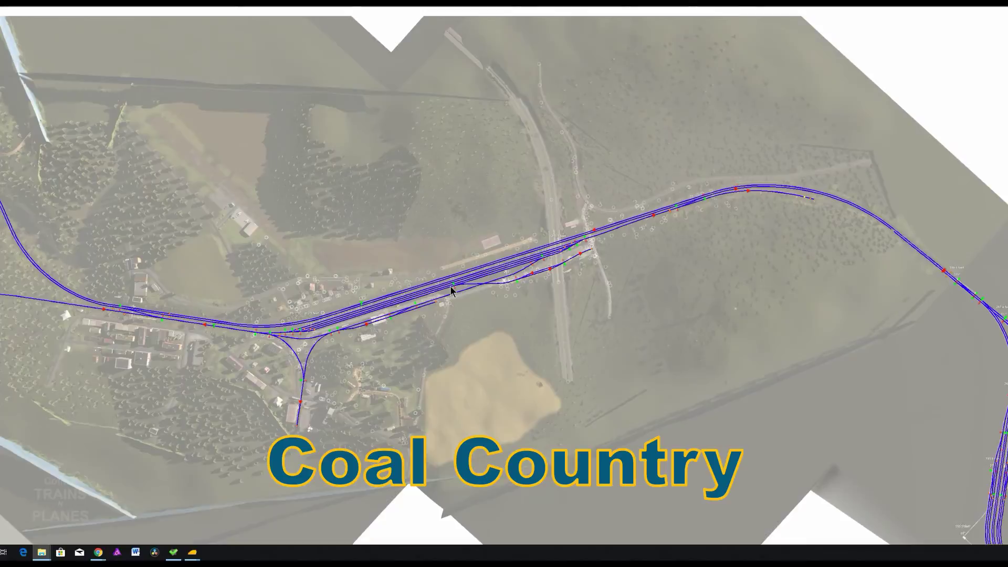
scroll(450, 285, "up", 2)
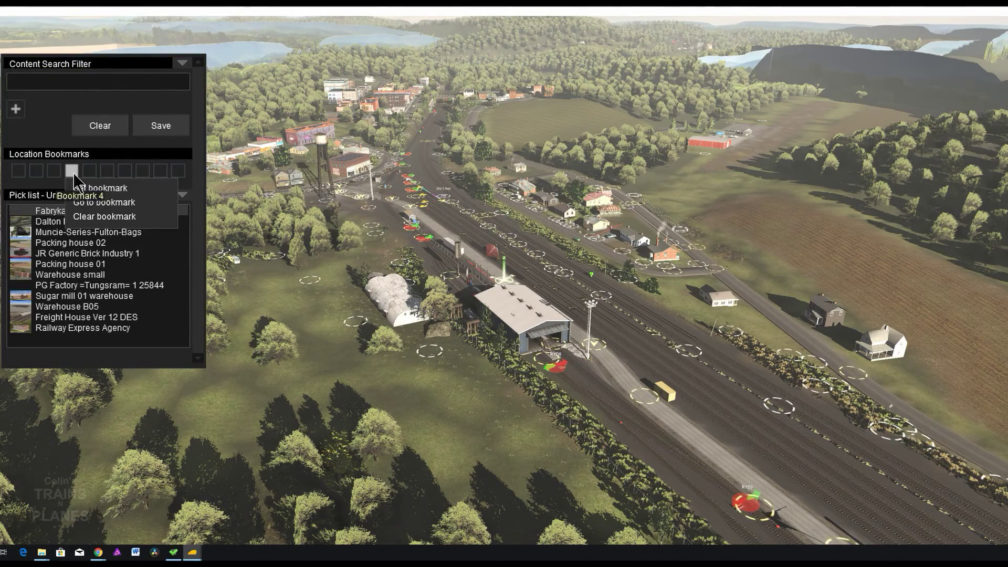
- Clear bookmark 4, then navigate to the hillside town and second rail yard for new bookmarks
left_click(96, 217)
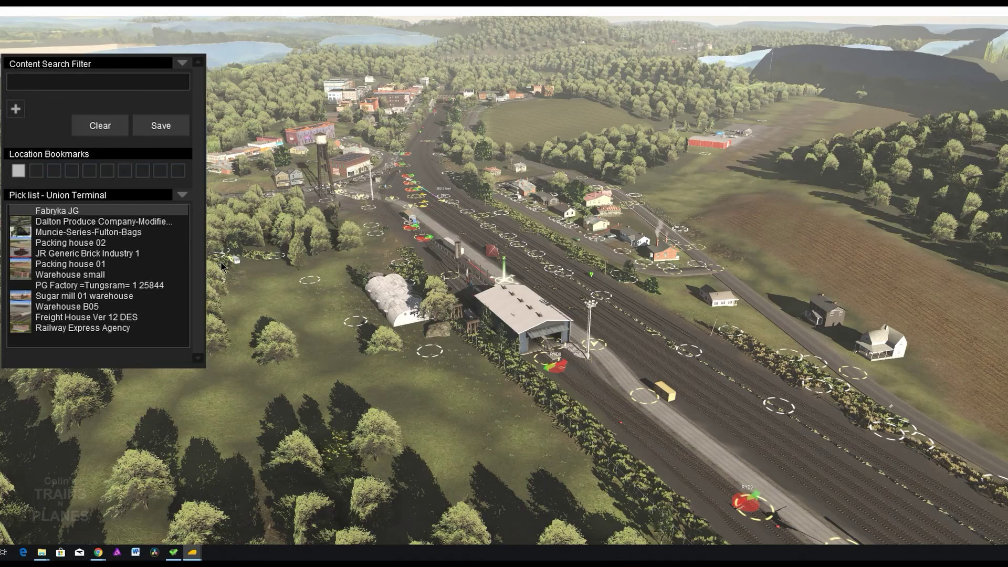
scroll(223, 266, "down", 3)
scroll(236, 272, "down", 5)
scroll(288, 284, "down", 5)
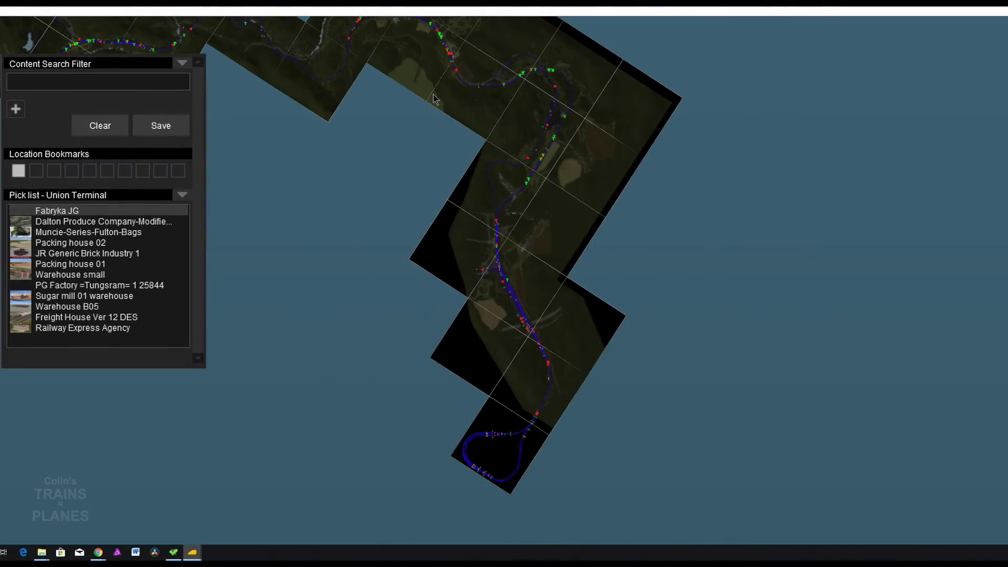
right_click_drag(433, 99, 453, 195)
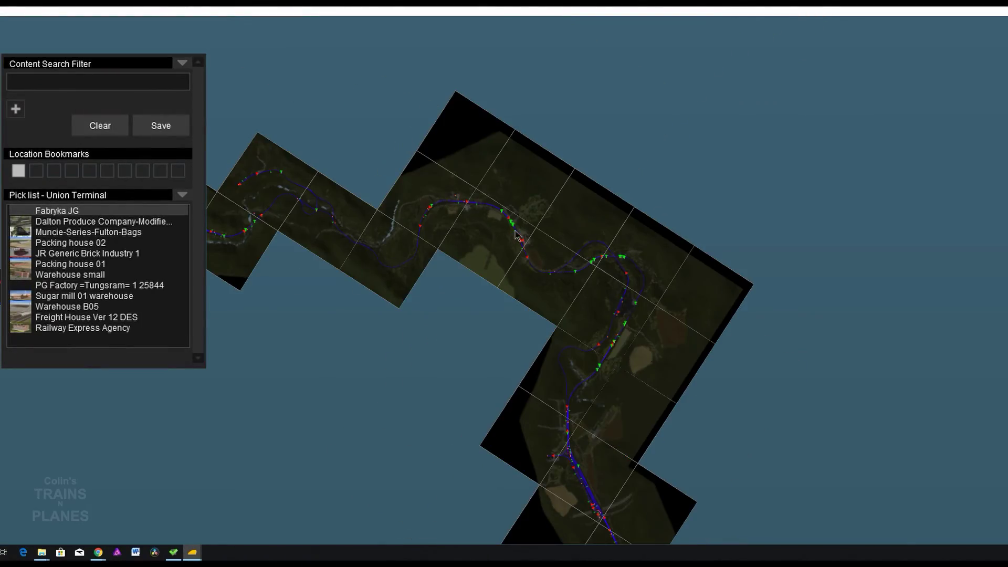
scroll(516, 234, "up", 2)
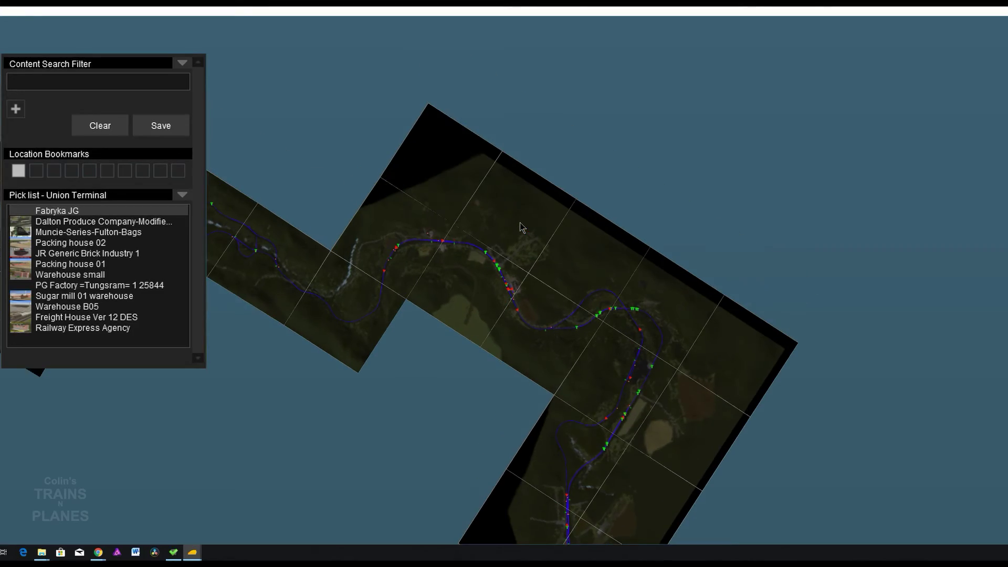
scroll(508, 276, "up", 3)
scroll(508, 279, "up", 3)
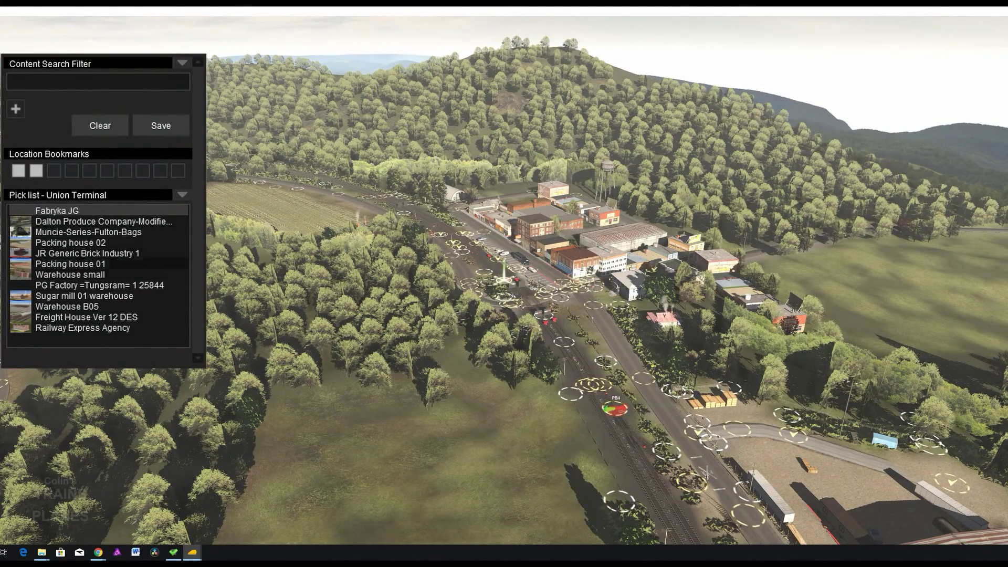
scroll(376, 335, "down", 5)
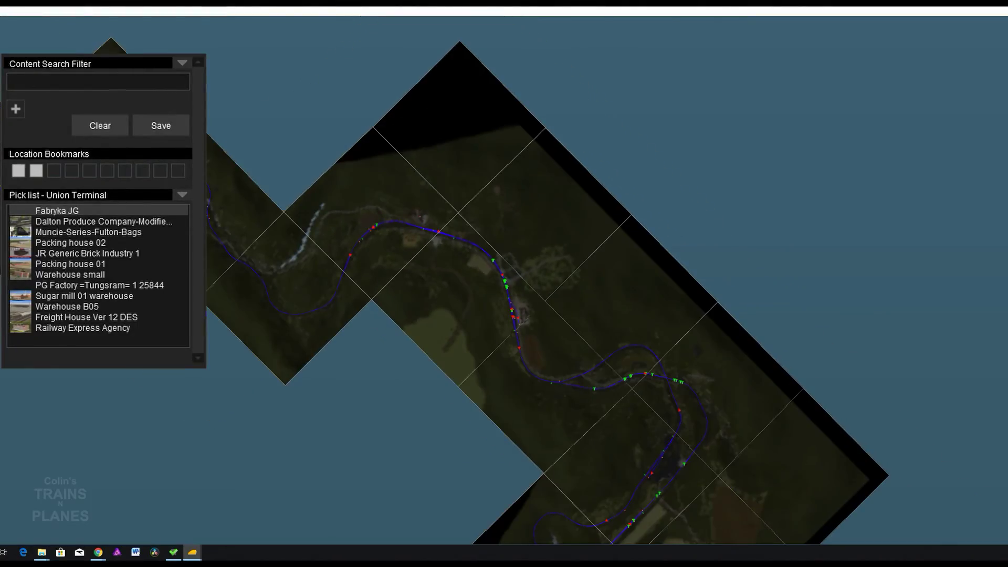
key("Left")
key("Left")
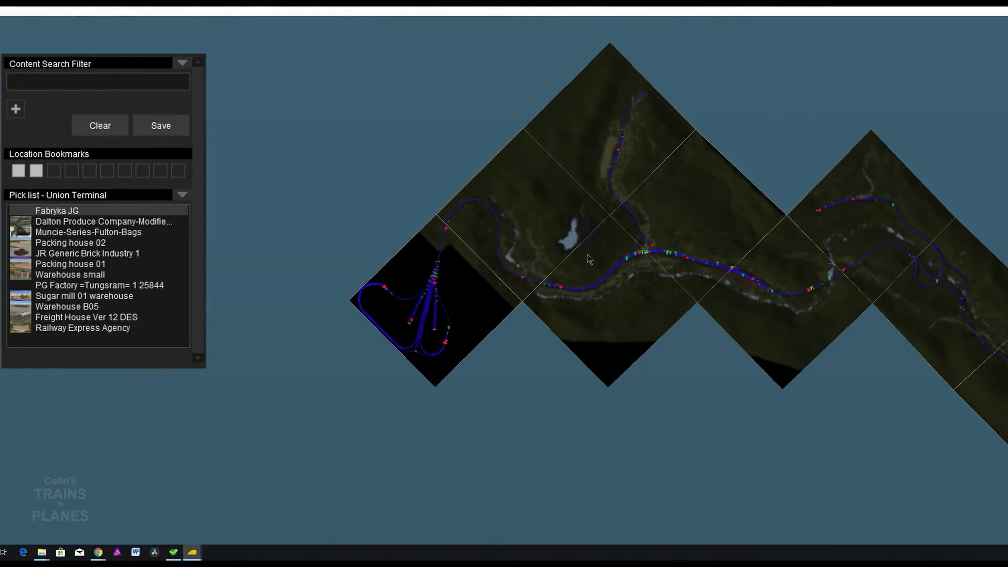
scroll(644, 255, "up", 5)
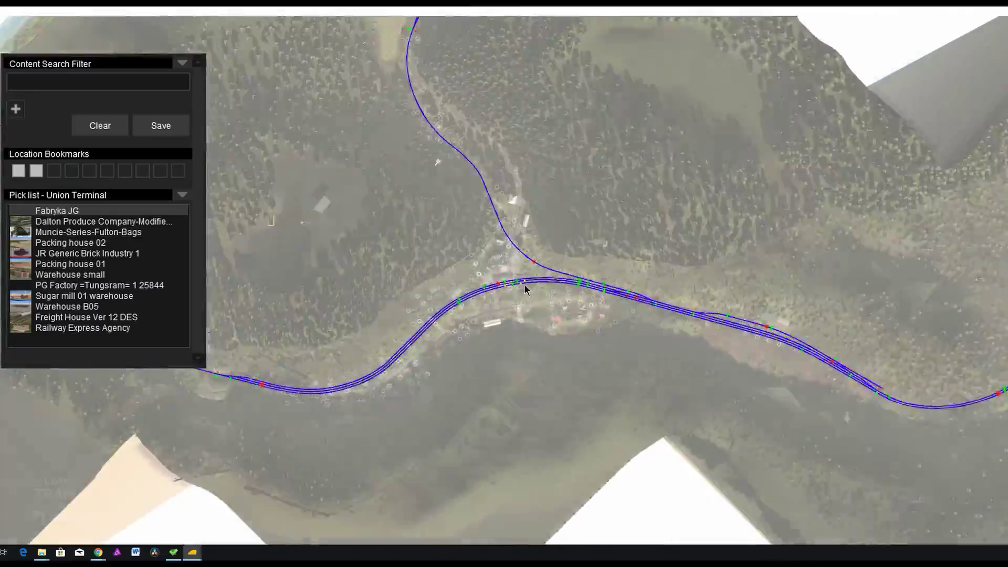
scroll(530, 296, "up", 5)
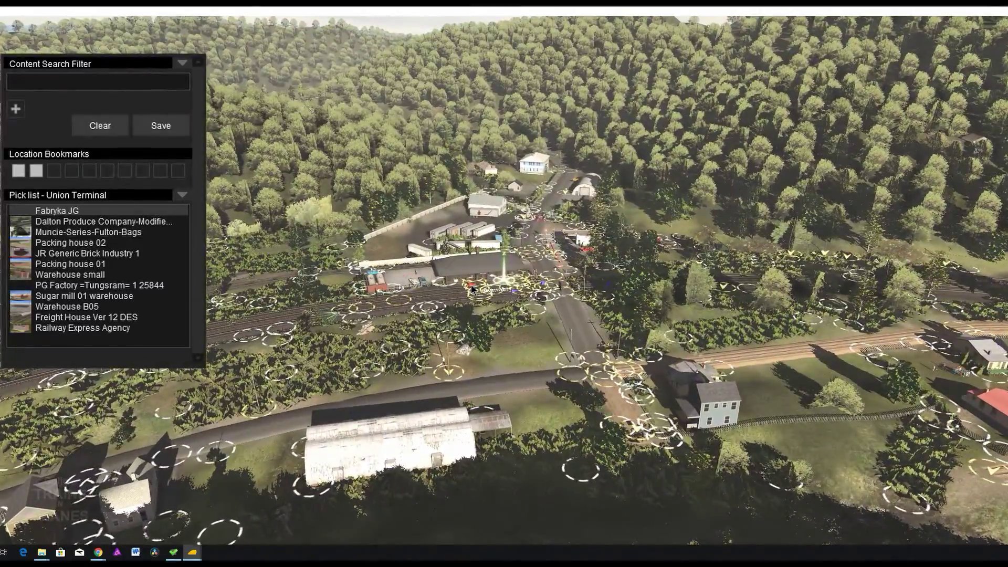
right_click_drag(481, 289, 497, 301)
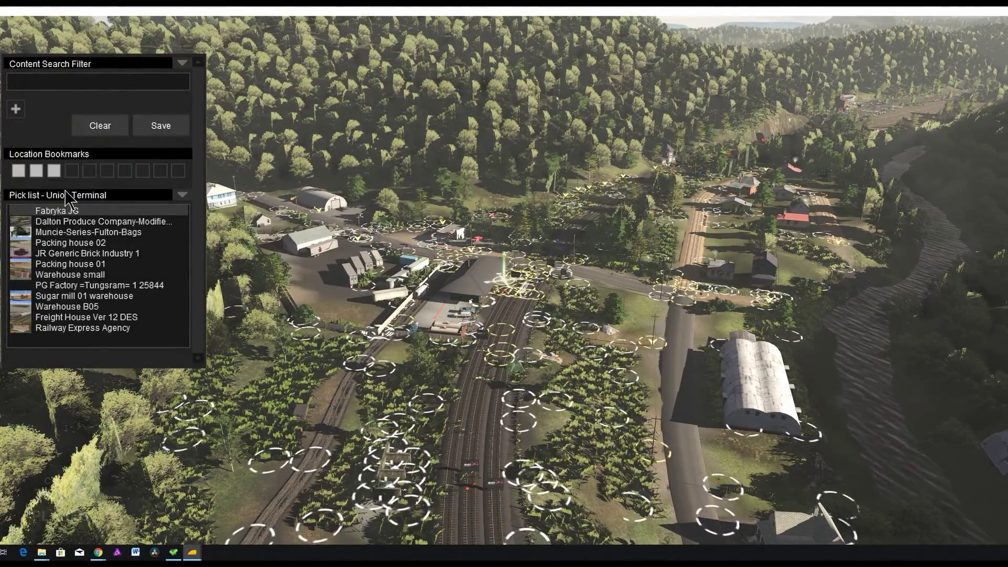
scroll(379, 344, "down", 10)
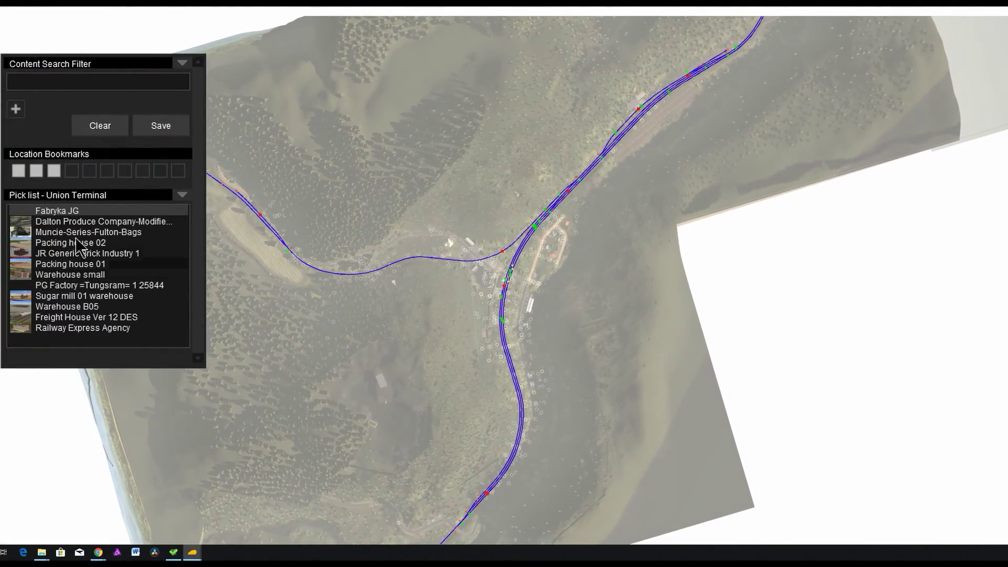
- Jump to location bookmarks 1, 2 and 3 in turn, then back to bookmark 1
left_click(20, 170)
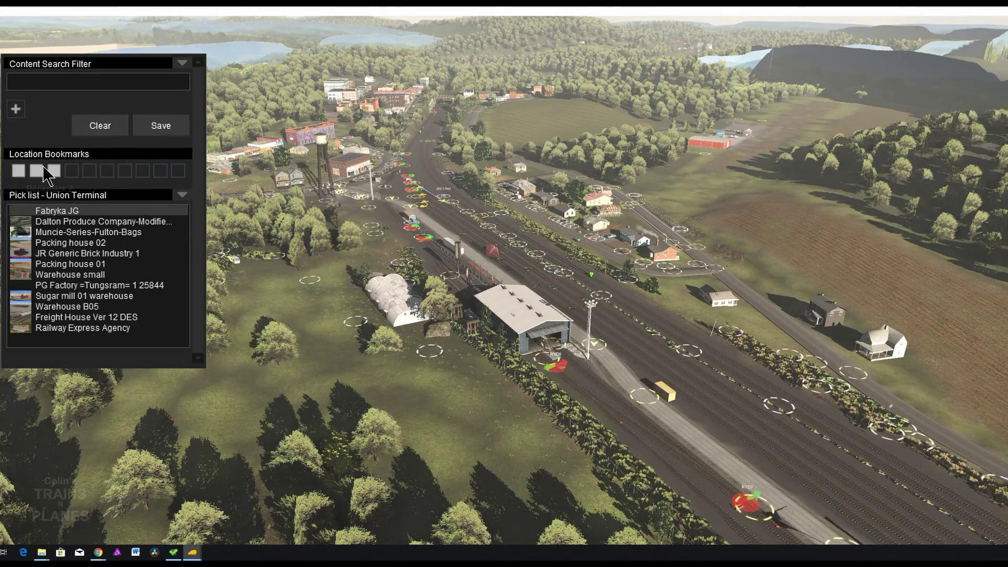
left_click(37, 171)
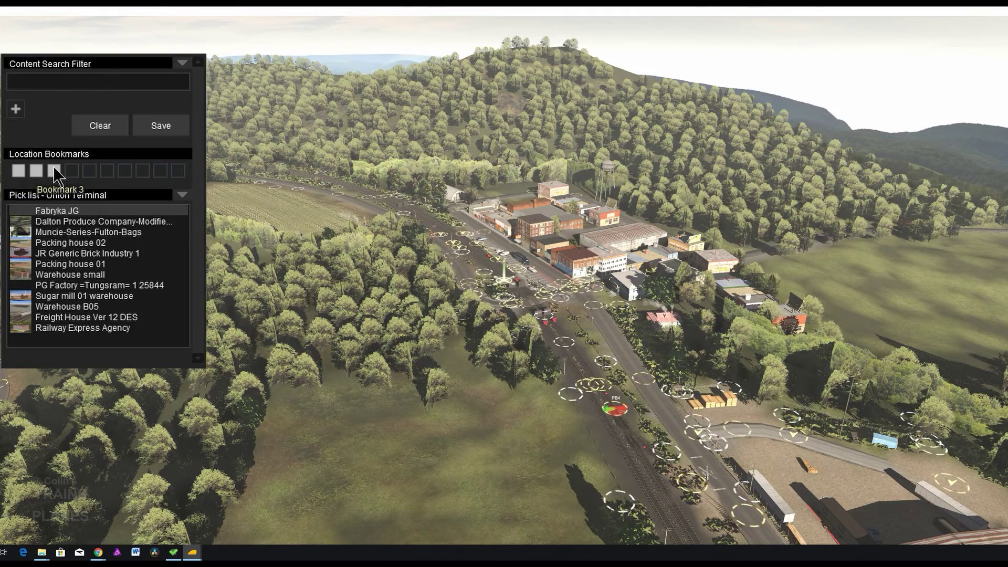
left_click(54, 171)
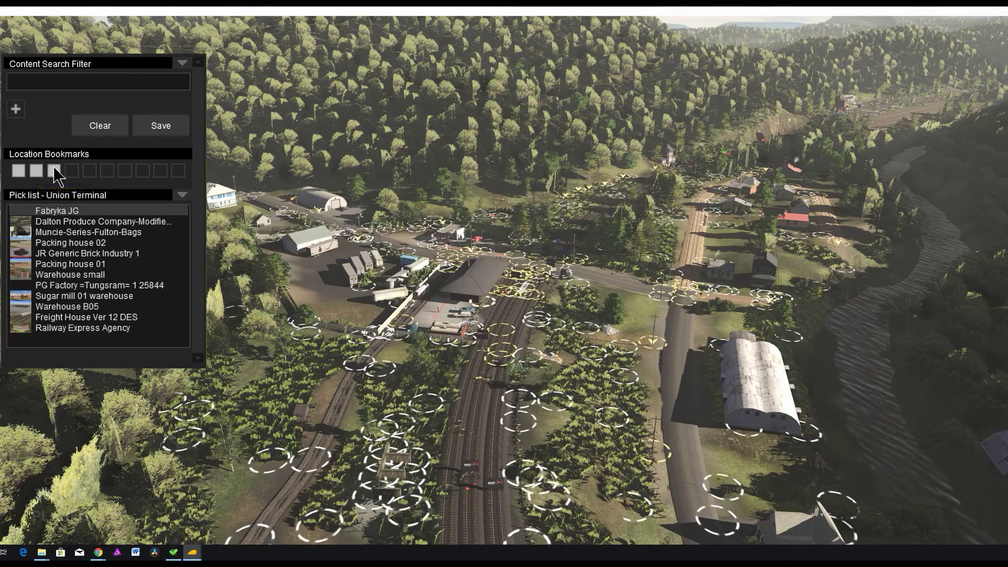
left_click(19, 171)
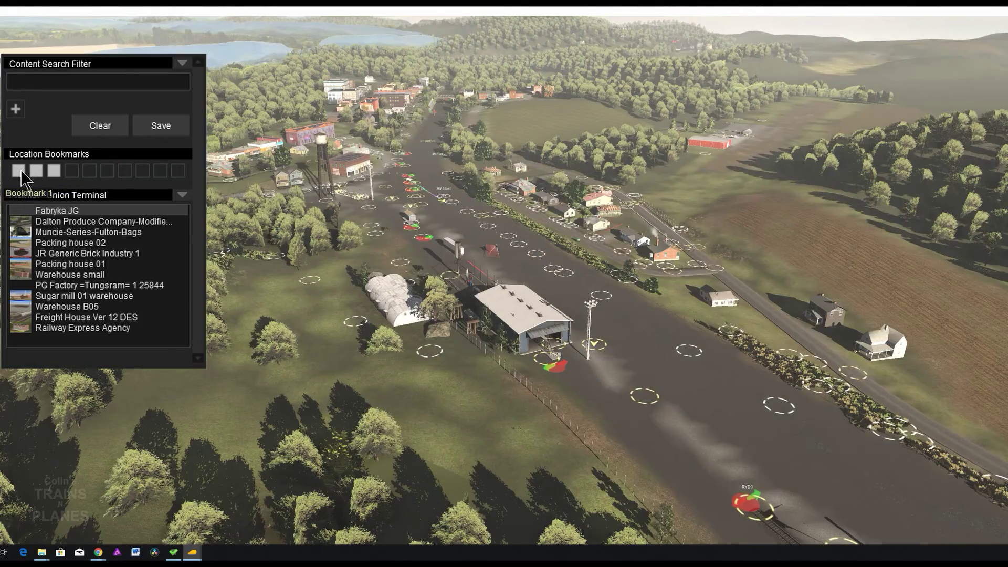